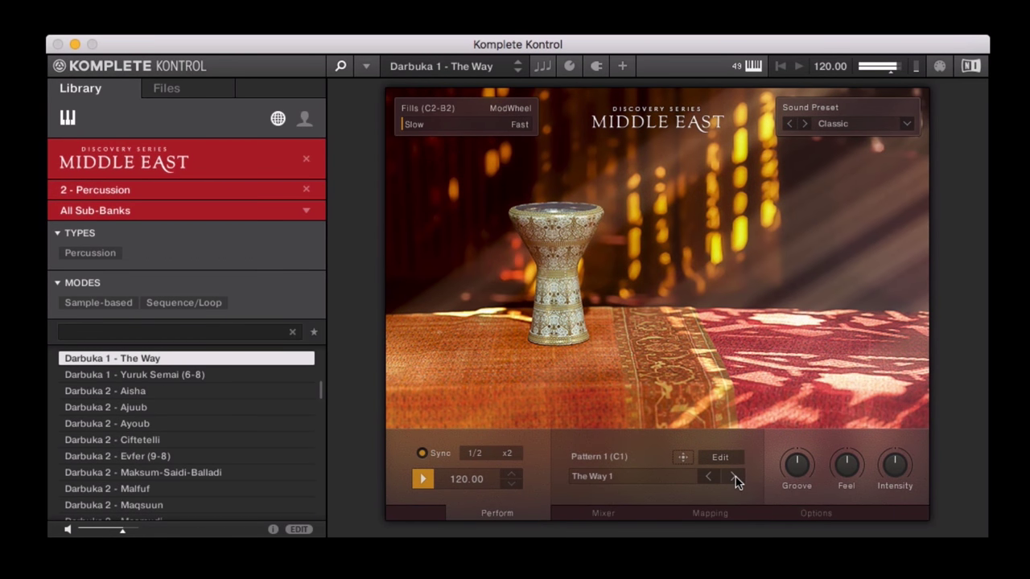
Step through The Way drum patterns from pattern 2 to pattern 5 and beyond
{"action": "left_click", "coordinate": [734, 476]}
{"action": "left_click", "coordinate": [735, 477]}
{"action": "left_click", "coordinate": [736, 477]}
{"action": "left_click", "coordinate": [735, 477]}
{"action": "left_click", "coordinate": [735, 477]}
Open the Darbuka 2 - Malfuf step pattern and switch off two High-row steps
{"action": "left_click", "coordinate": [720, 457]}
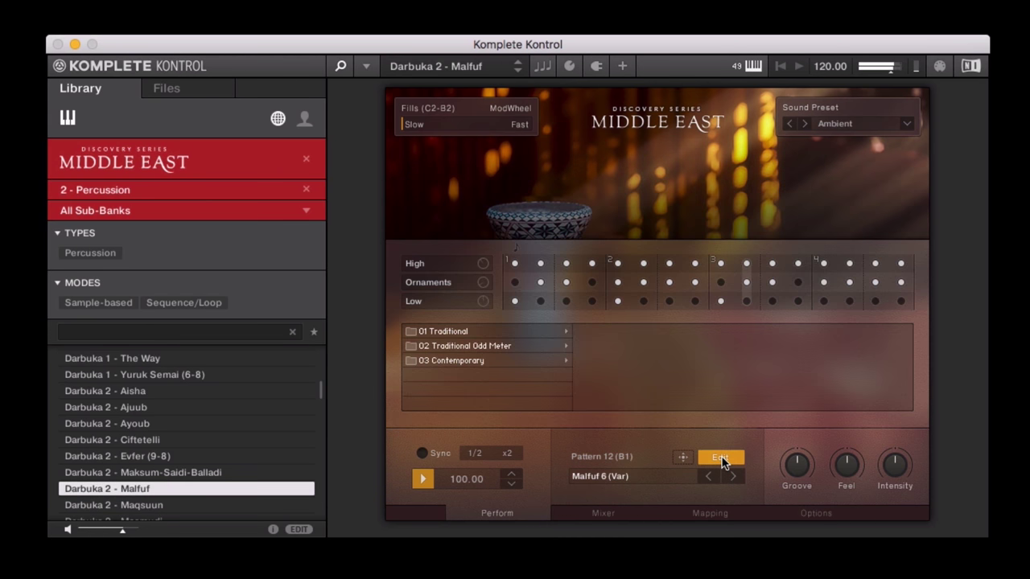
{"action": "left_click", "coordinate": [593, 266]}
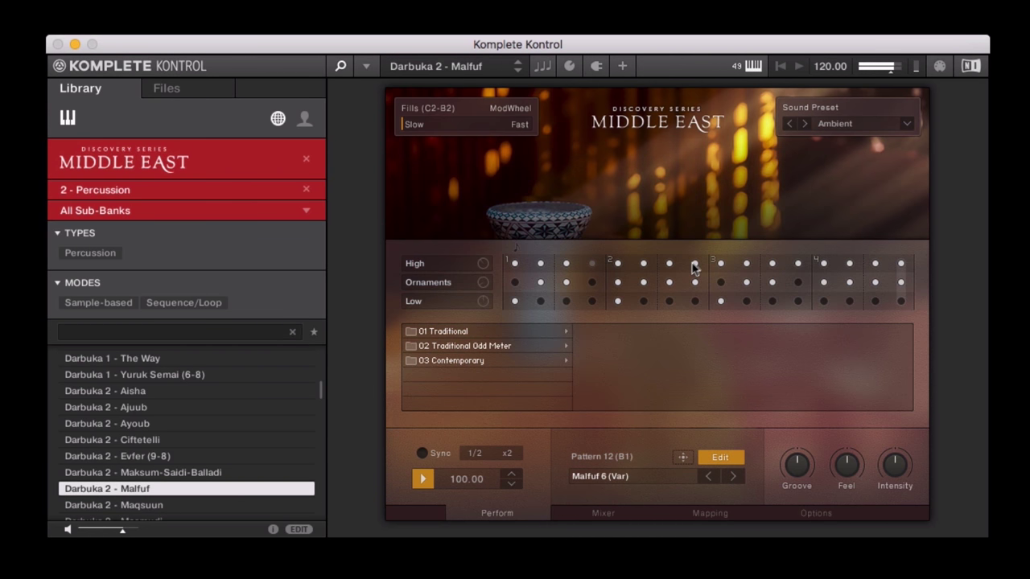
{"action": "left_click", "coordinate": [695, 265]}
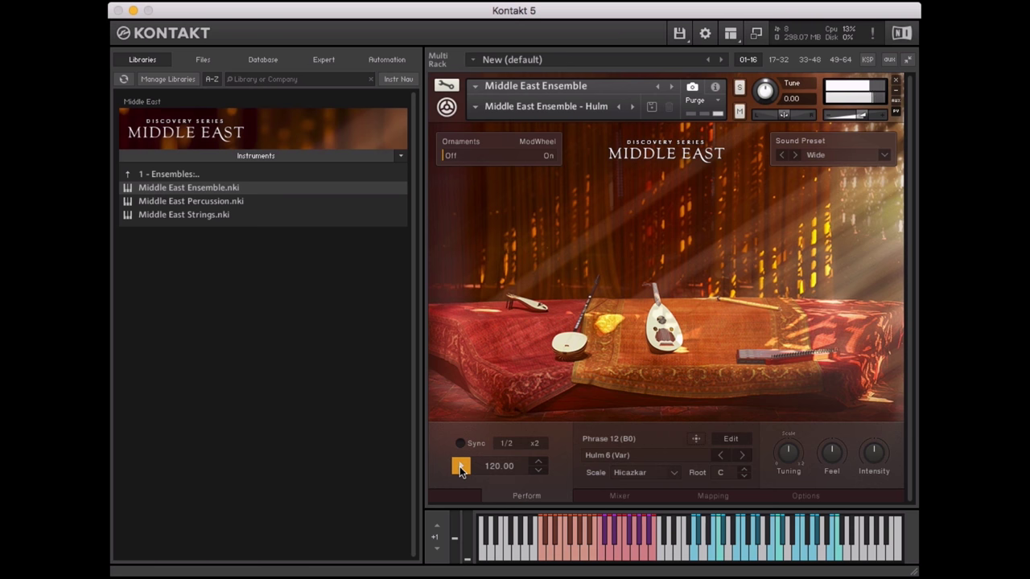
Show the Middle East Ensemble snapshot list with Akrama, Hadiqa and Hulm
{"action": "left_click", "coordinate": [475, 107]}
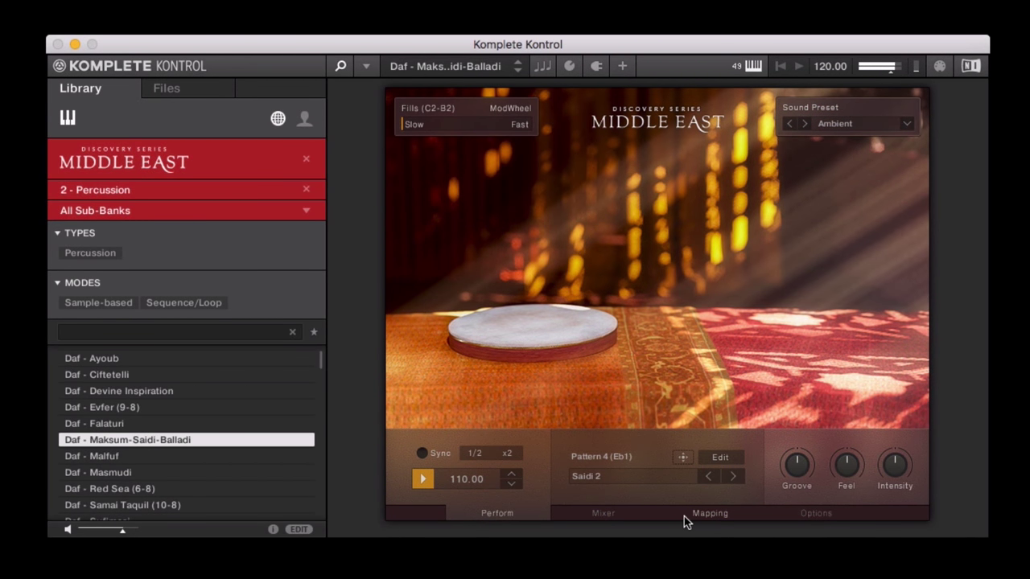
View the Daf instrument's Mapping and Options pages, finishing on its Mixer page
{"action": "left_click", "coordinate": [684, 517]}
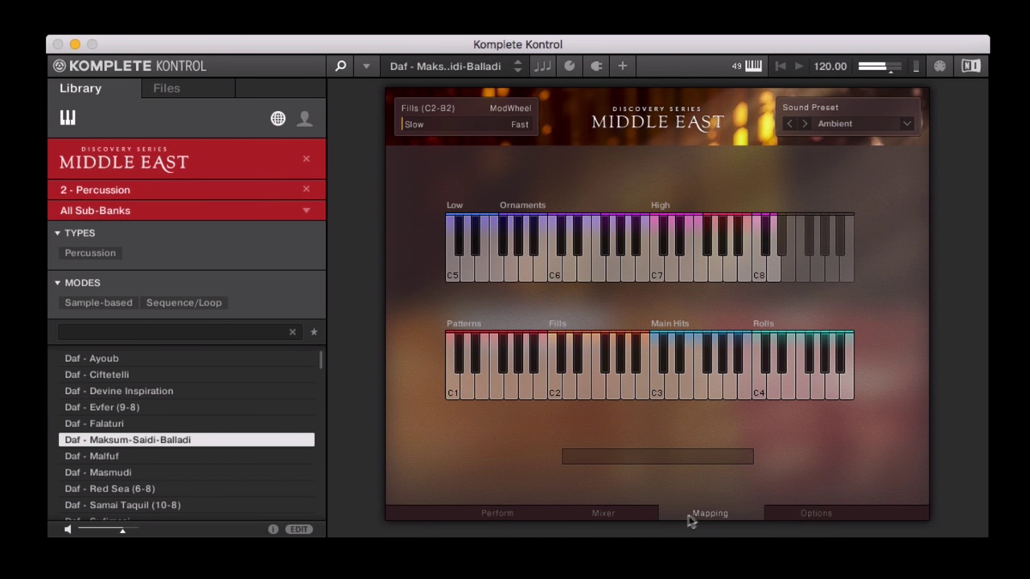
{"action": "left_click", "coordinate": [807, 515]}
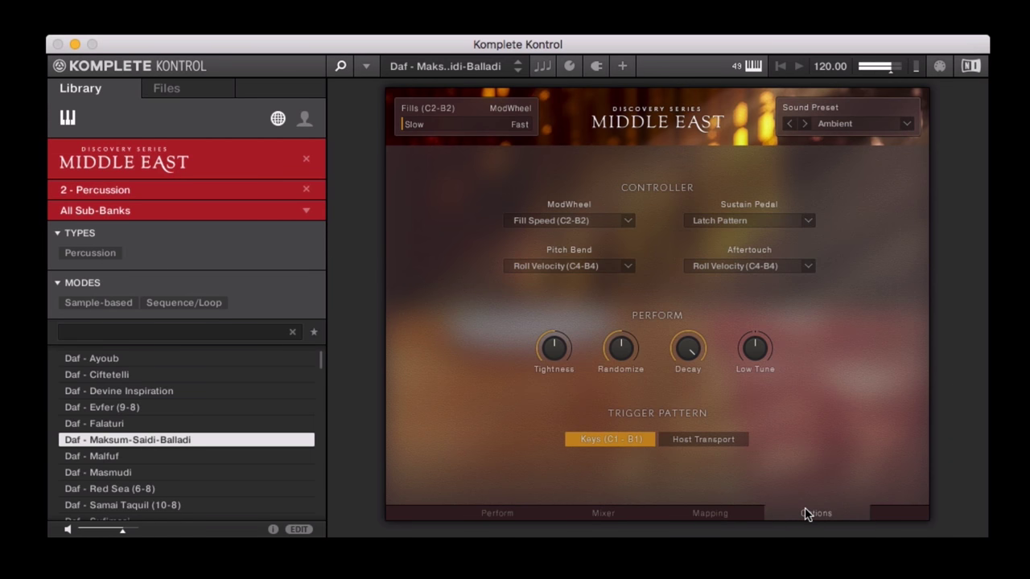
{"action": "left_click", "coordinate": [621, 515]}
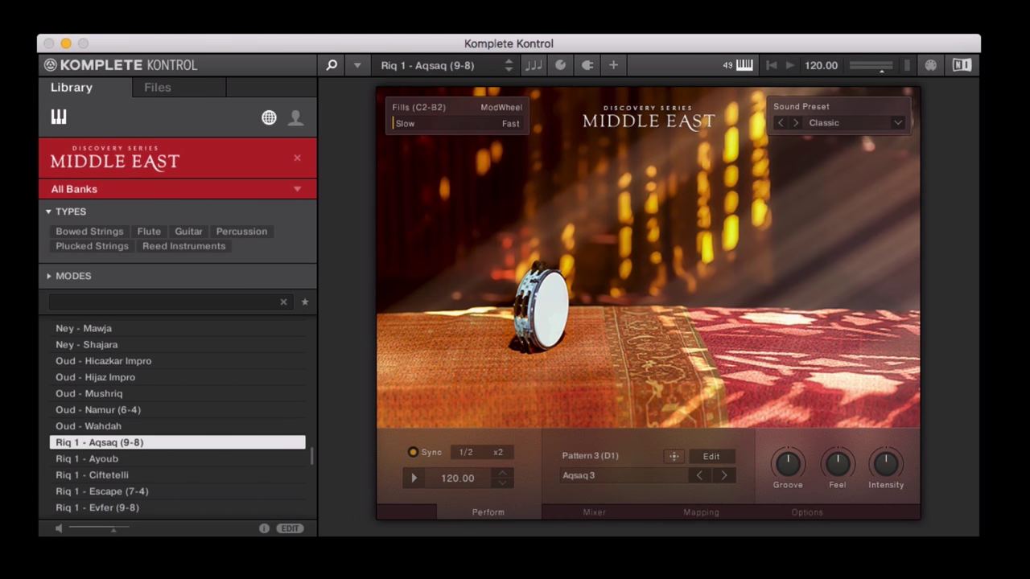
Start the Riq 1 - Aqsaq (9-8) pattern playing
{"action": "key", "text": "space"}
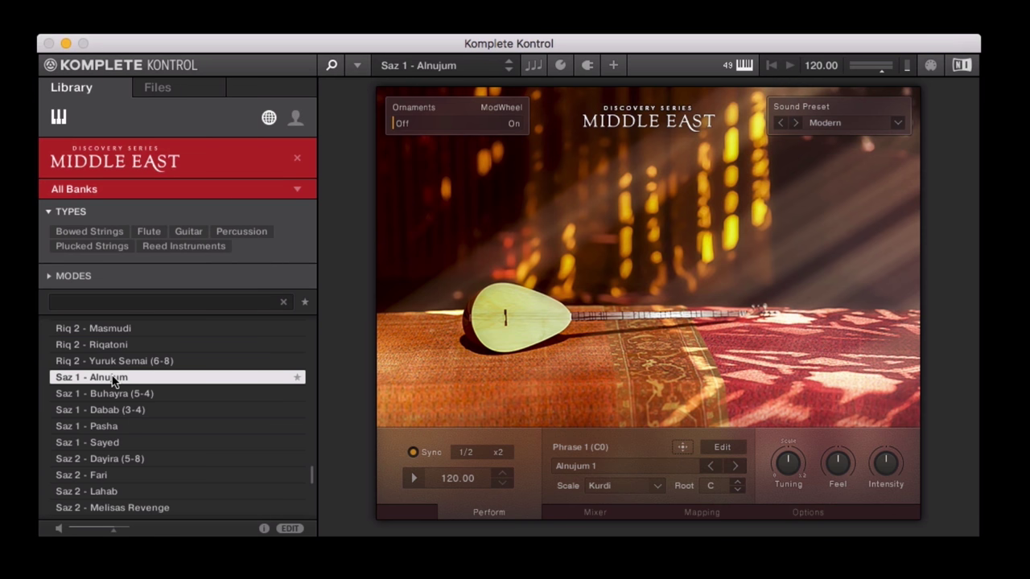
Play Saz 3 - Altan and step through its phrases to Altan 6
{"action": "left_click", "coordinate": [415, 478]}
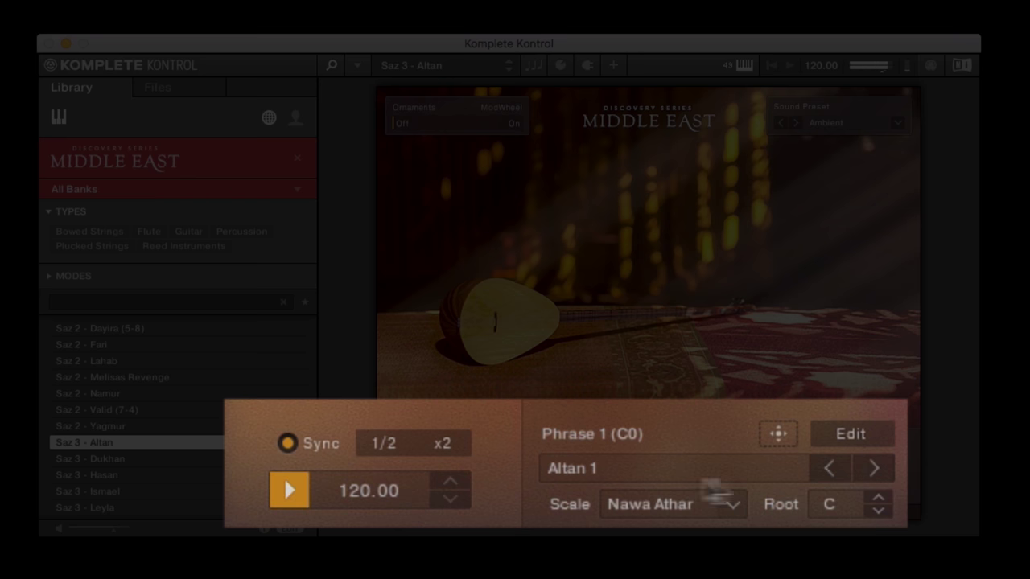
{"action": "left_click", "coordinate": [875, 467]}
{"action": "left_click", "coordinate": [875, 468]}
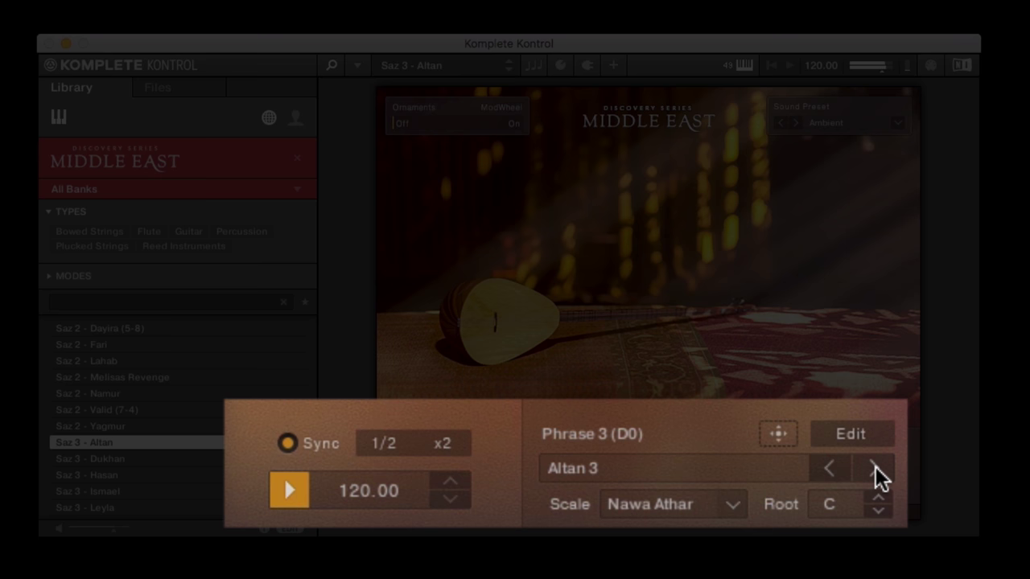
{"action": "left_click", "coordinate": [875, 467]}
{"action": "left_click", "coordinate": [876, 466]}
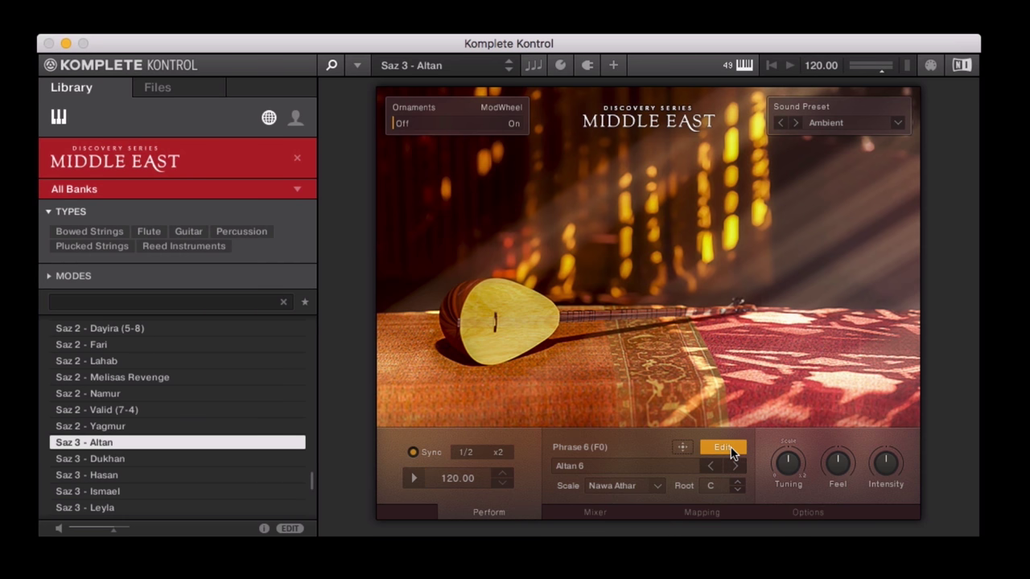
In the Saz phrase editor, browse the 01 Groovy folders Hasan, Leyla and Zia
{"action": "left_click", "coordinate": [724, 448]}
{"action": "left_click", "coordinate": [547, 334]}
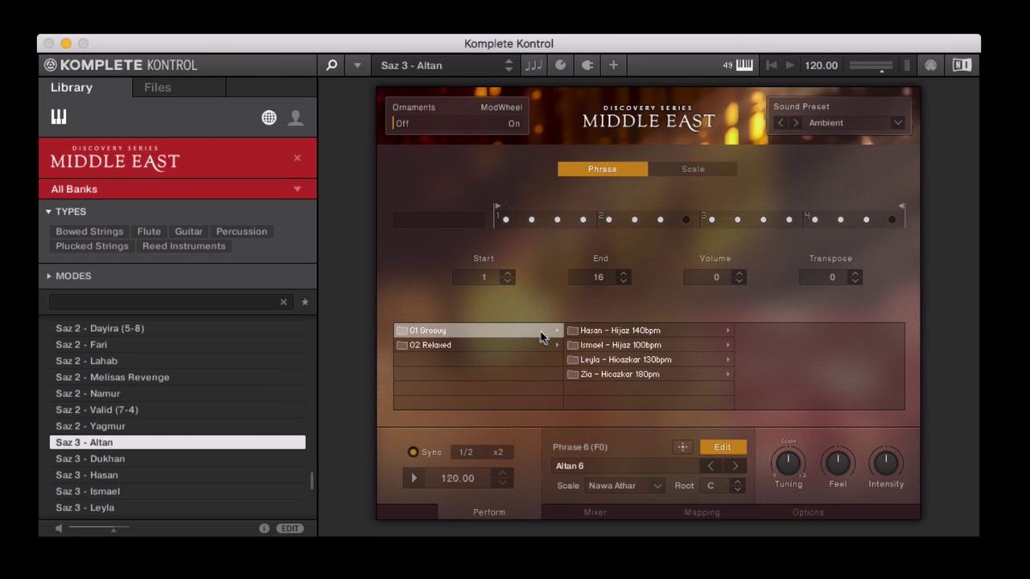
{"action": "left_click", "coordinate": [615, 332]}
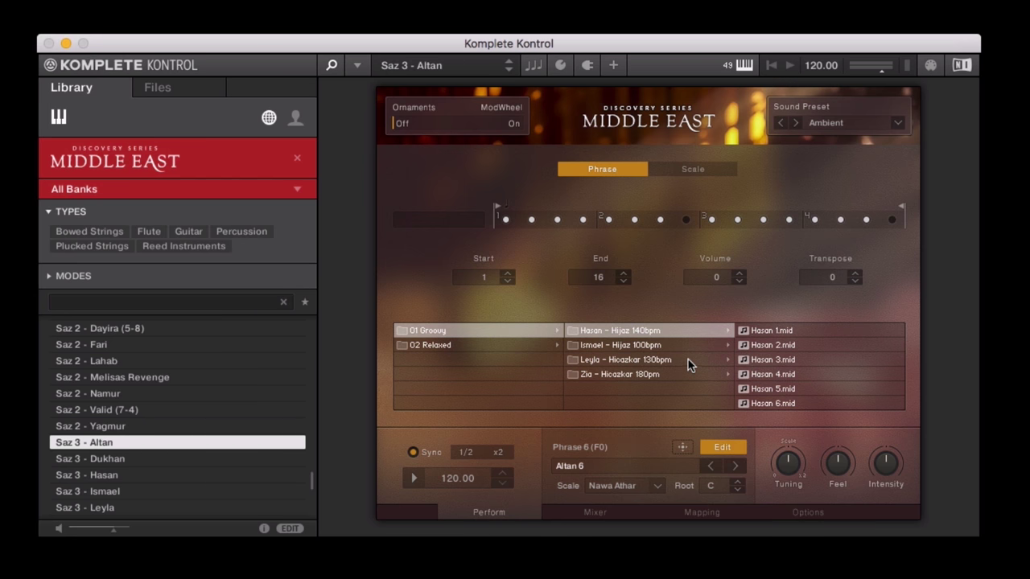
{"action": "left_click", "coordinate": [686, 361]}
{"action": "left_click", "coordinate": [668, 375]}
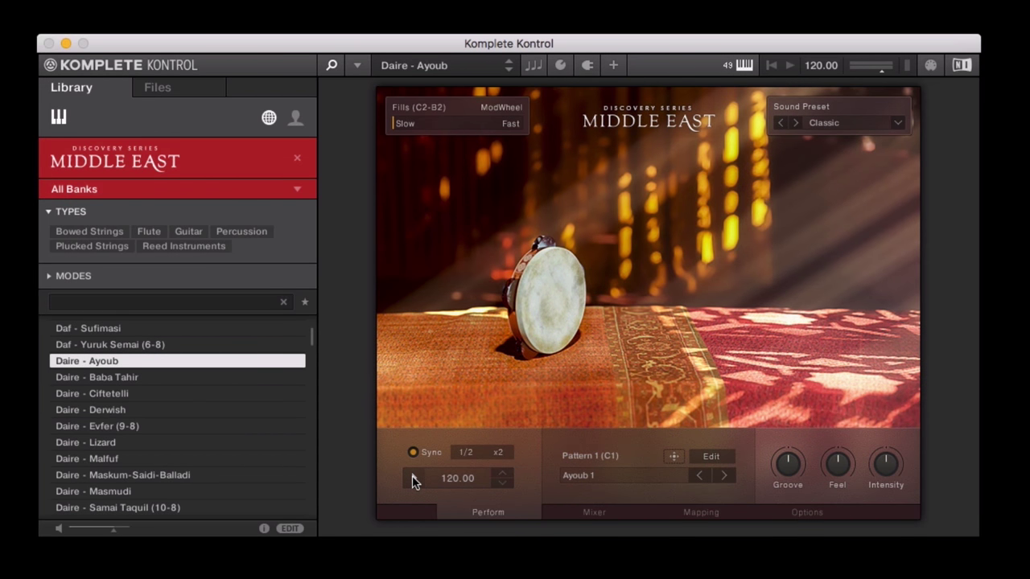
Play and stop Daire - Ayoub, turn off Sync, and raise its tempo to 115.00
{"action": "left_click", "coordinate": [412, 478]}
{"action": "left_click", "coordinate": [412, 478]}
{"action": "left_click", "coordinate": [412, 452]}
{"action": "left_click", "coordinate": [503, 474]}
{"action": "left_click", "coordinate": [503, 474]}
{"action": "left_click", "coordinate": [503, 473]}
{"action": "left_click", "coordinate": [503, 473]}
{"action": "left_click", "coordinate": [502, 473]}
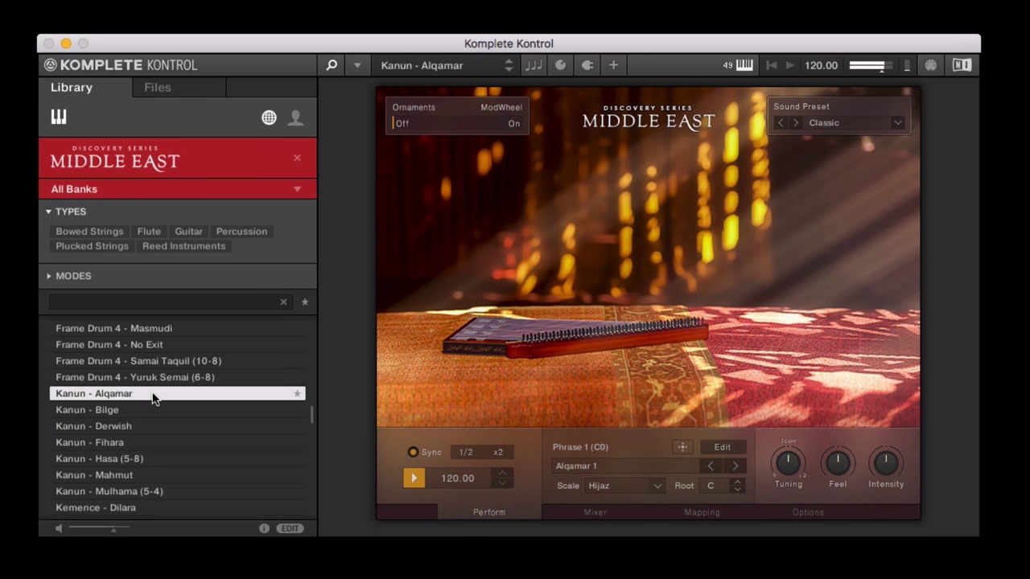
Load Kanun - Derwish, then Kanun - Mahmut, from the Library preset list
{"action": "left_click", "coordinate": [149, 426]}
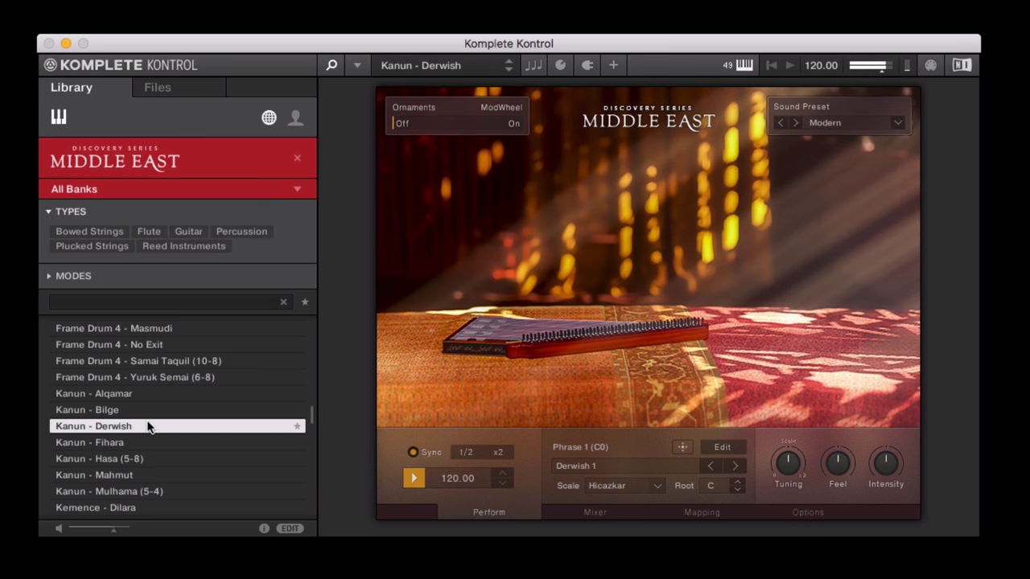
{"action": "left_click", "coordinate": [153, 477]}
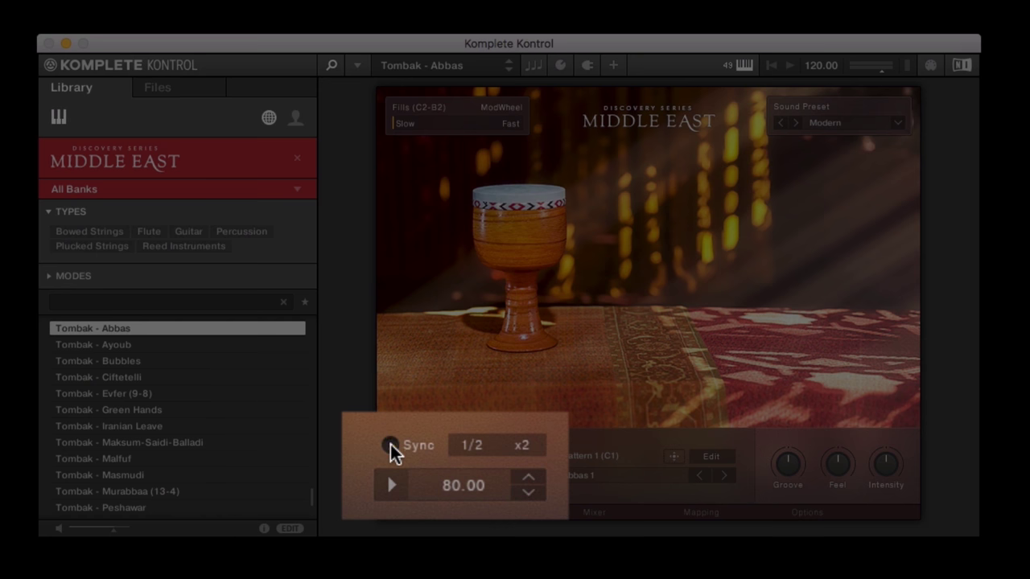
Preview Tombak Ayoub and Green Hands, then set Kanun - Derwish to its Derwish 3 phrase
{"action": "left_click", "coordinate": [157, 344]}
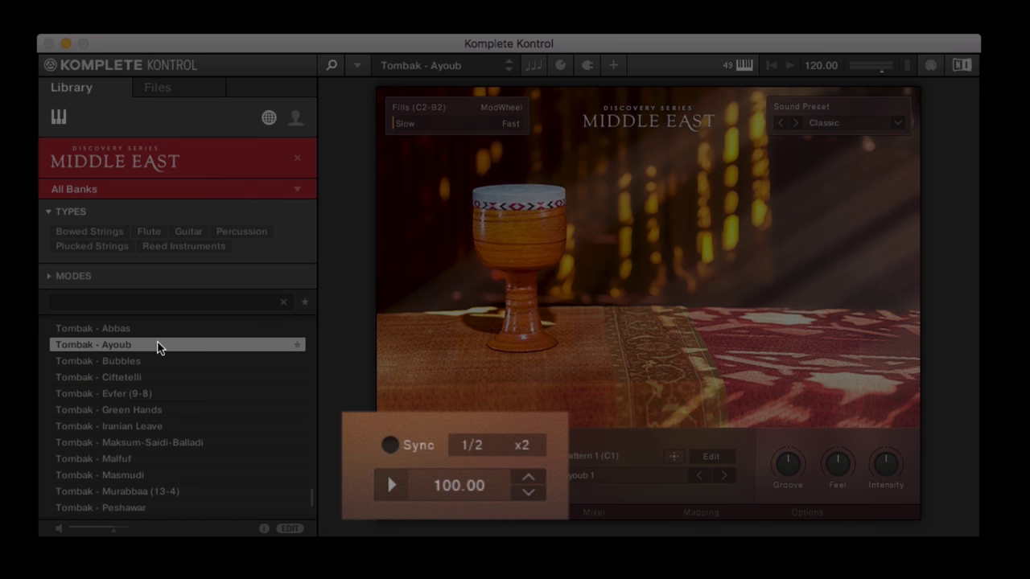
{"action": "left_click", "coordinate": [147, 411]}
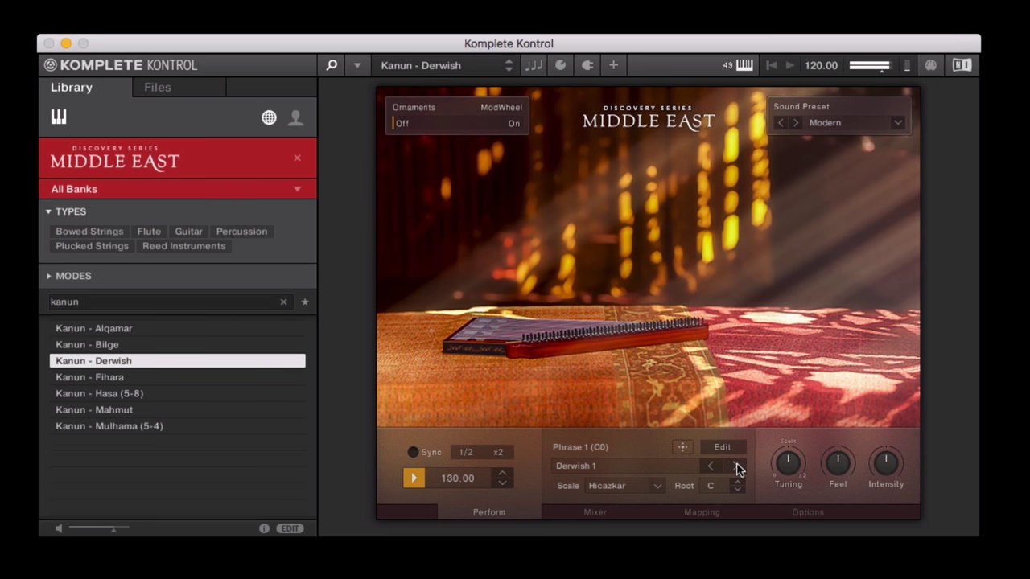
{"action": "left_click", "coordinate": [736, 466]}
{"action": "left_click", "coordinate": [737, 467]}
Enable preset prehearing, clear the kanun search, and preview Frame Drum 4 - Malfuf and Kanun - Bilge
{"action": "left_click", "coordinate": [59, 528]}
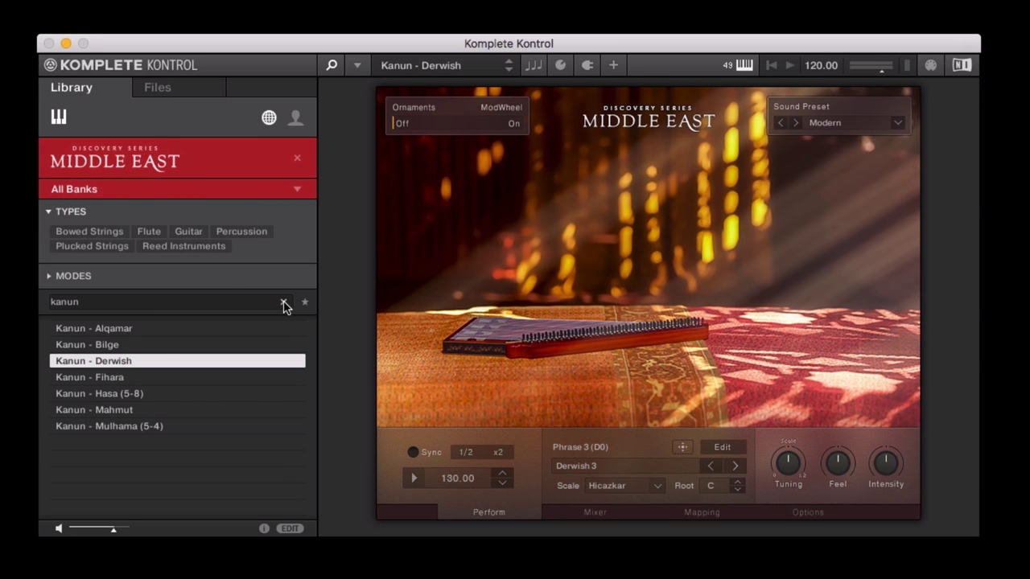
{"action": "left_click", "coordinate": [283, 302]}
{"action": "left_click", "coordinate": [179, 377]}
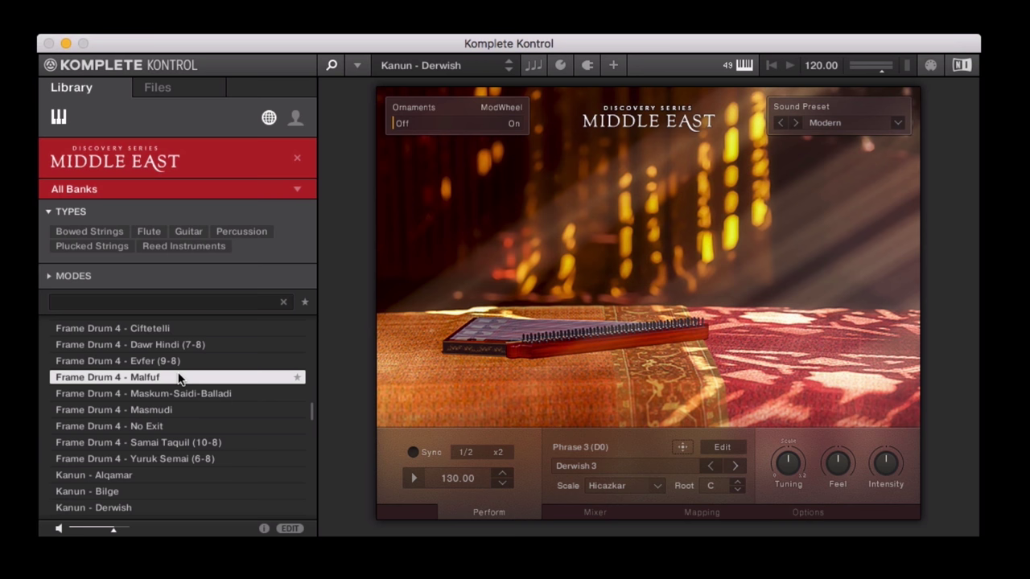
{"action": "left_click", "coordinate": [128, 491]}
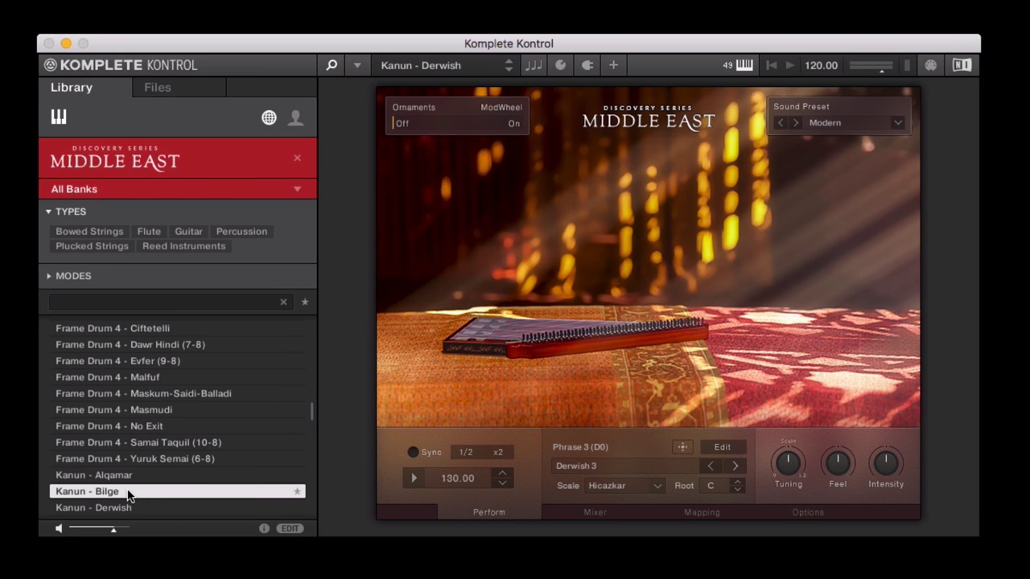
Preview Middle East Ensemble - Akrama further down the list and pick a Middle East Percussion preset
{"action": "scroll", "coordinate": [129, 494], "scroll_direction": "down", "scroll_amount": 3}
{"action": "scroll", "coordinate": [128, 495], "scroll_direction": "down", "scroll_amount": 4}
{"action": "scroll", "coordinate": [128, 495], "scroll_direction": "down", "scroll_amount": 3}
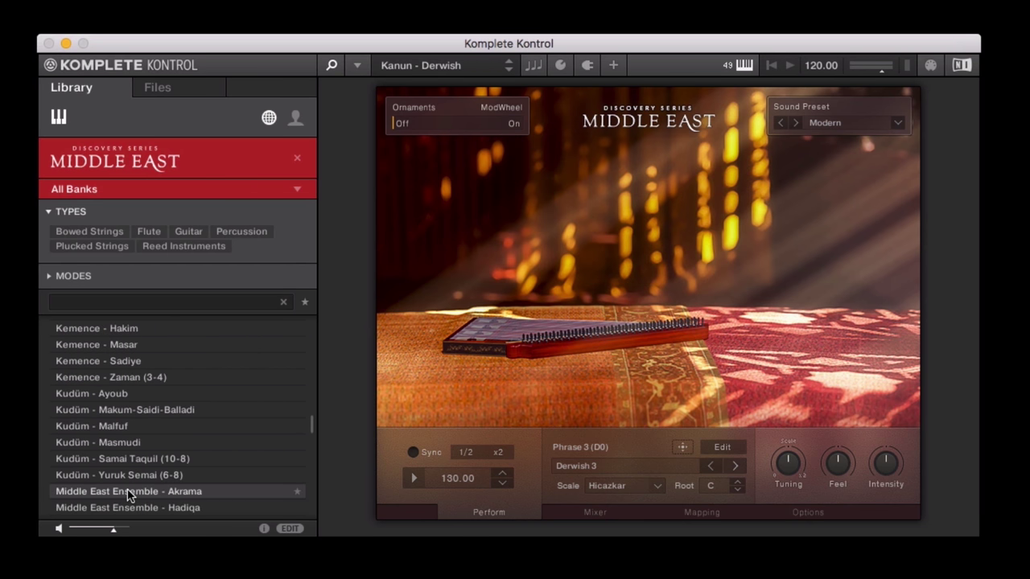
{"action": "left_click", "coordinate": [129, 492]}
{"action": "scroll", "coordinate": [129, 494], "scroll_direction": "down", "scroll_amount": 5}
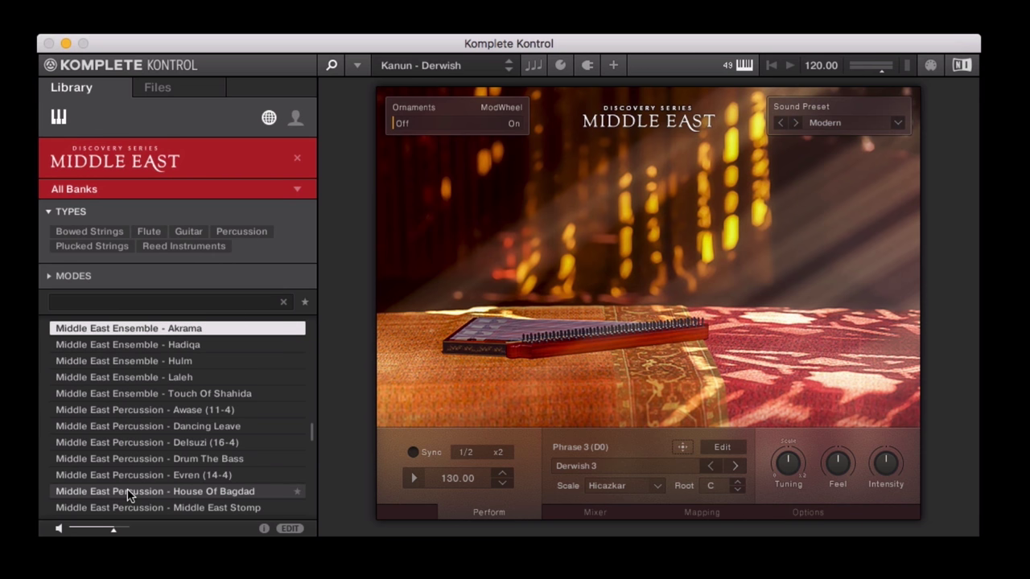
{"action": "left_click", "coordinate": [128, 493]}
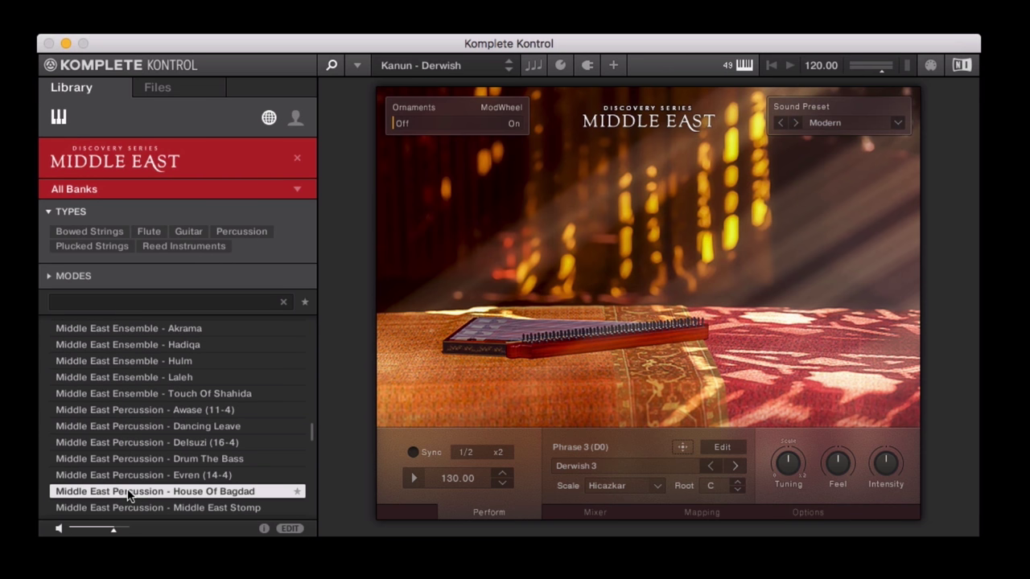
Load Momas Dream with higher Feel and lower Intensity, place it at bar 1, and play
{"action": "left_click", "coordinate": [130, 427]}
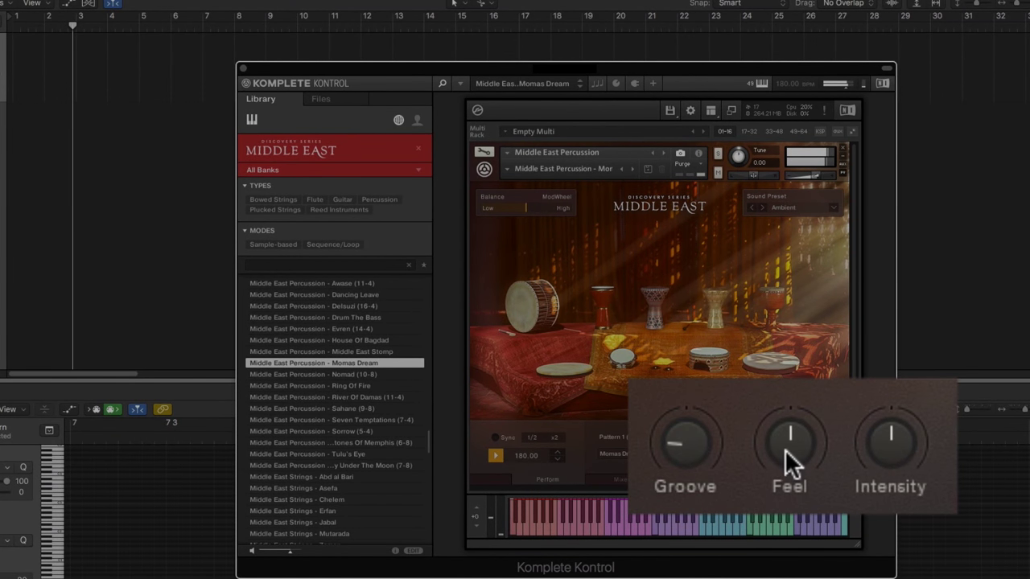
{"action": "left_click_drag", "start_coordinate": [784, 449], "coordinate": [784, 377]}
{"action": "mouse_move", "coordinate": [885, 438]}
{"action": "left_mouse_down"}
{"action": "mouse_move", "coordinate": [885, 483]}
{"action": "mouse_move", "coordinate": [882, 459]}
{"action": "left_mouse_up"}
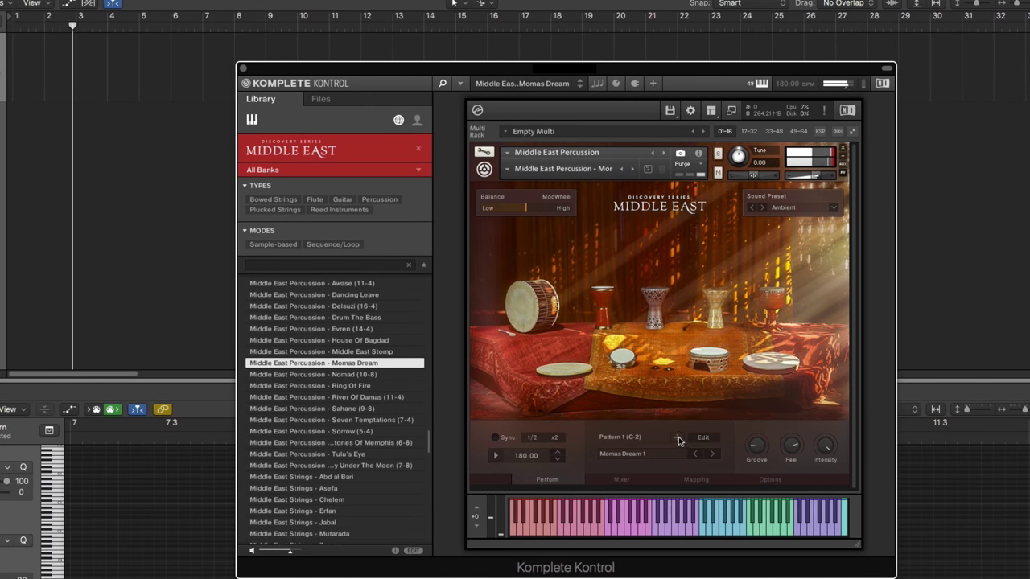
{"action": "mouse_move", "coordinate": [161, 46]}
{"action": "left_mouse_down"}
{"action": "mouse_move", "coordinate": [206, 44]}
{"action": "mouse_move", "coordinate": [52, 46]}
{"action": "left_mouse_up"}
{"action": "key", "text": "space"}
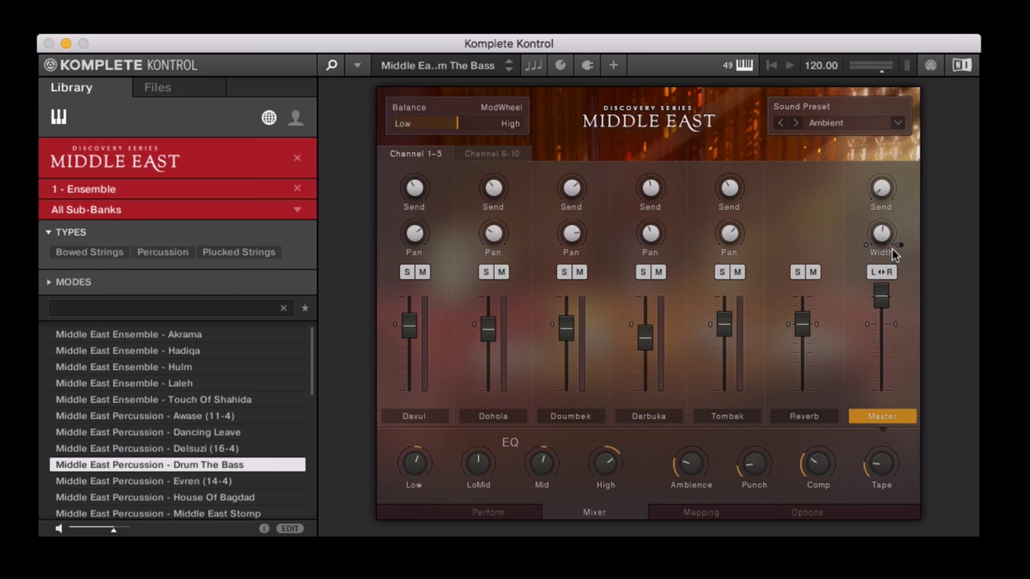
Boost the master Punch, and audition the Upfront sound preset before returning to Ambient
{"action": "left_click_drag", "start_coordinate": [755, 474], "coordinate": [754, 438]}
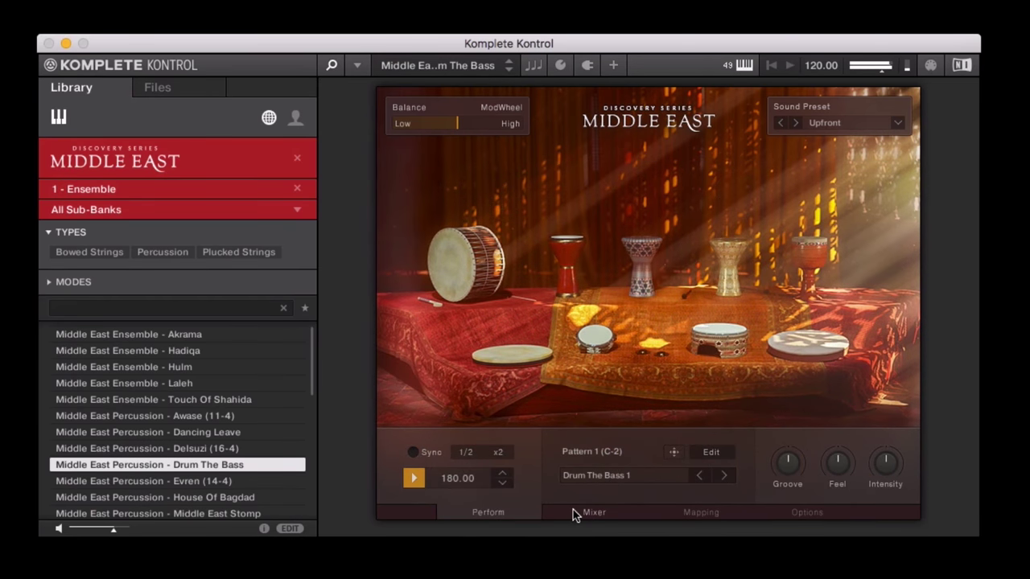
{"action": "left_click", "coordinate": [573, 510]}
{"action": "left_click", "coordinate": [896, 123]}
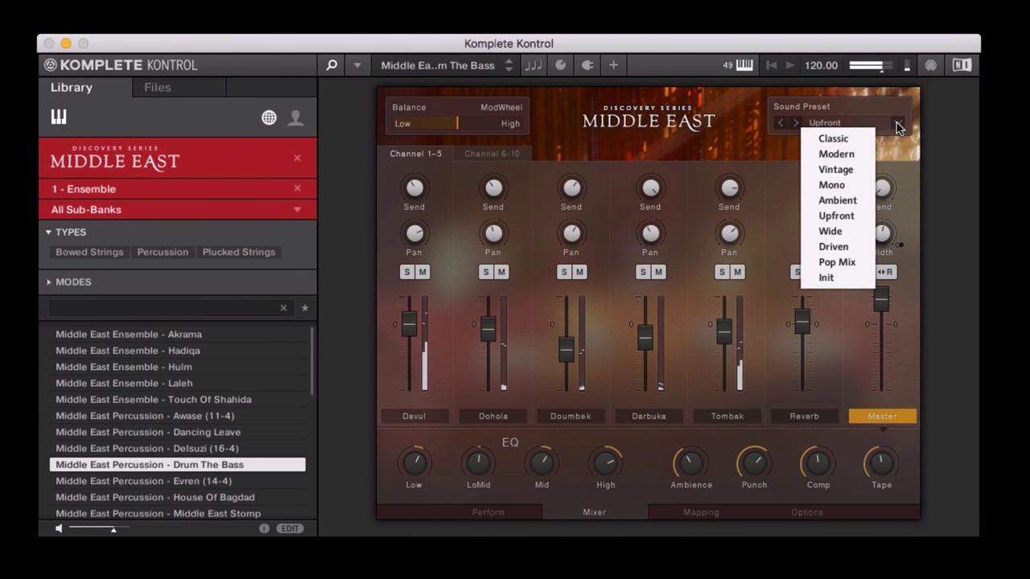
{"action": "left_click", "coordinate": [849, 201]}
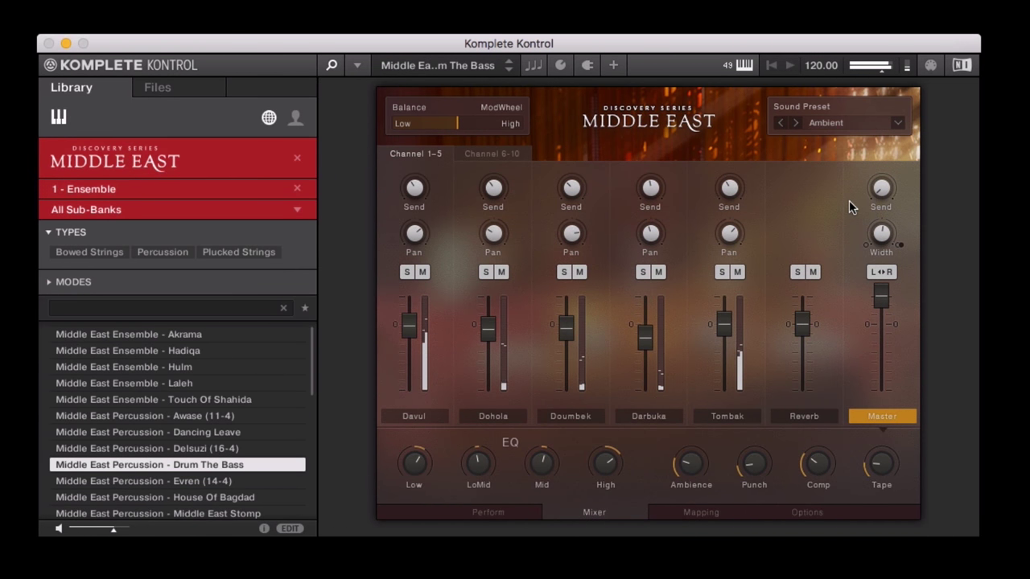
Solo and unsolo Doumbek, route it to output st. 1, cut its mid EQ, and show reverb rooms
{"action": "left_click", "coordinate": [564, 272]}
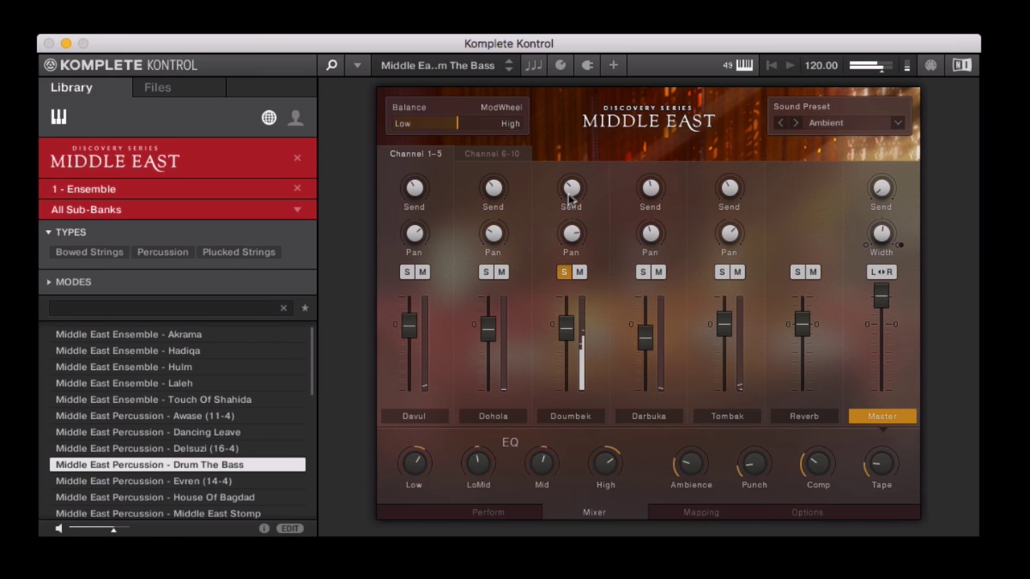
{"action": "left_click", "coordinate": [564, 272]}
{"action": "left_click", "coordinate": [589, 419]}
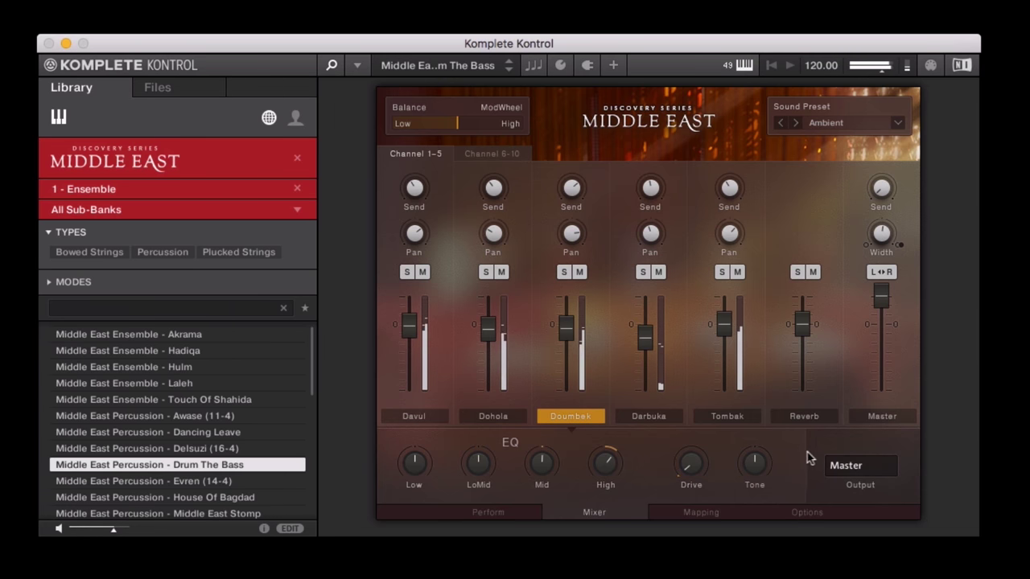
{"action": "left_click", "coordinate": [840, 467]}
{"action": "left_click", "coordinate": [854, 504]}
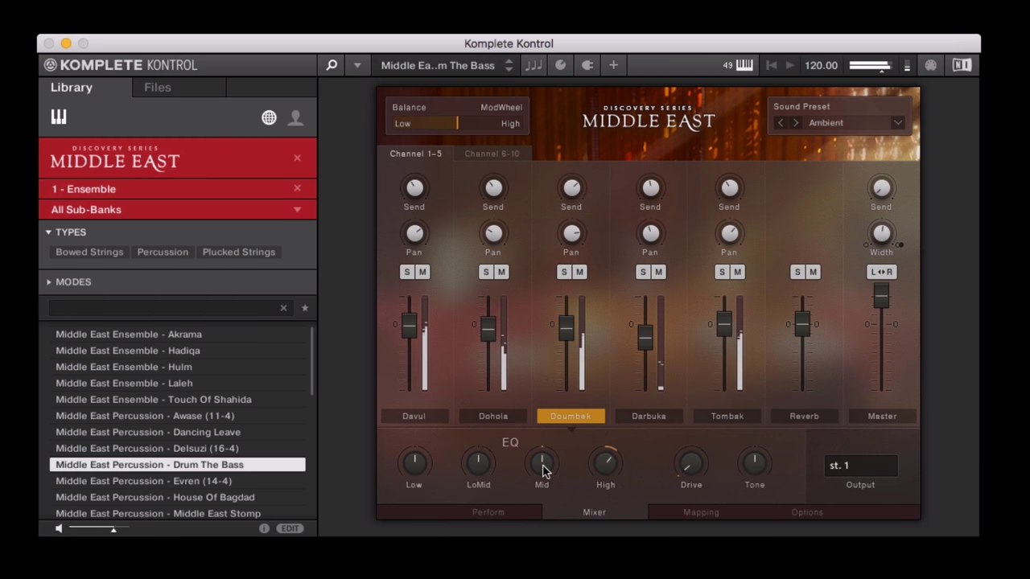
{"action": "left_click_drag", "start_coordinate": [543, 465], "coordinate": [569, 455]}
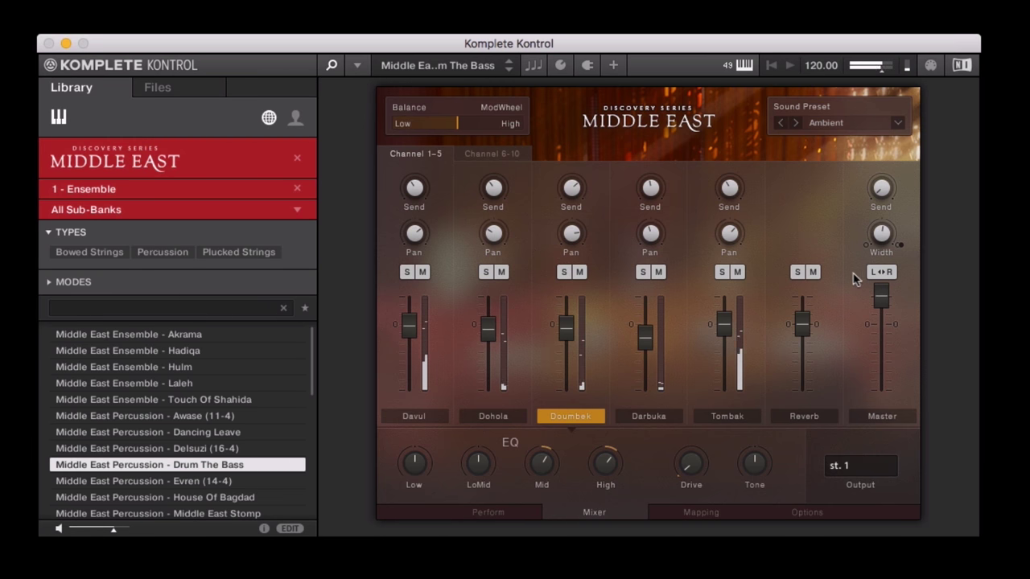
{"action": "left_click", "coordinate": [801, 416]}
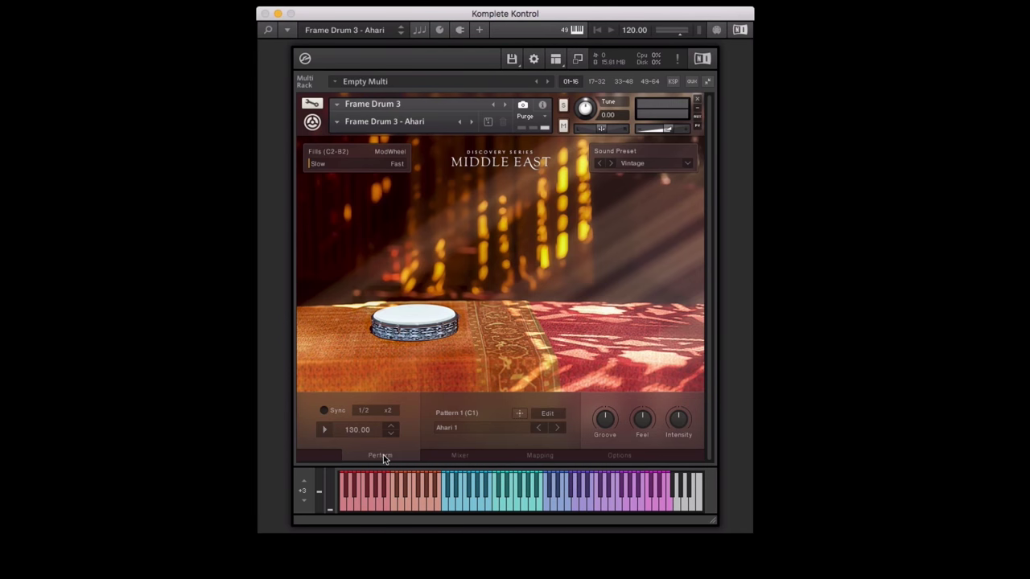
Play the Frame Drum 3 - Ahari pattern and show its pattern and fill key mapping
{"action": "key", "text": "space"}
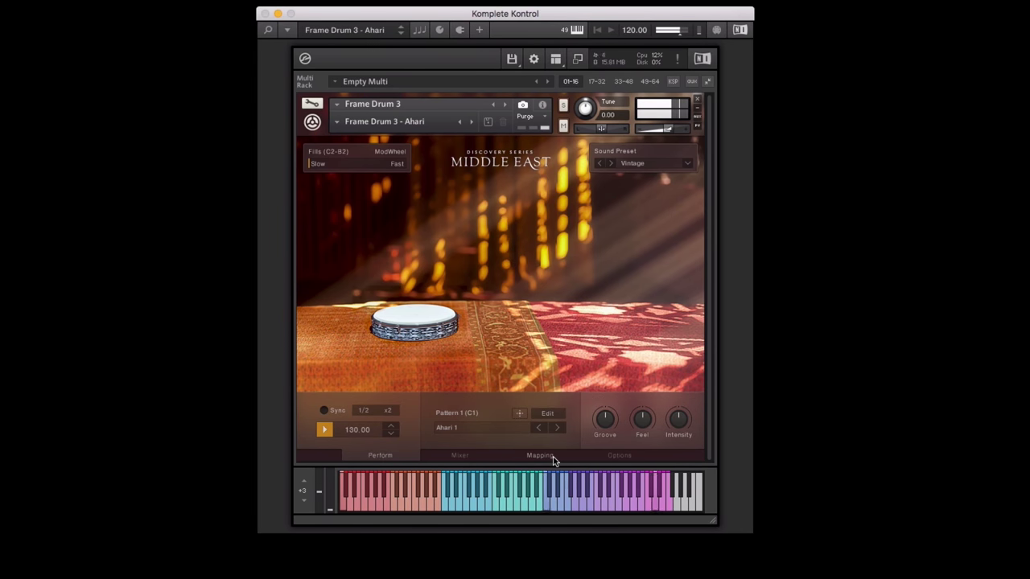
{"action": "left_click", "coordinate": [554, 459]}
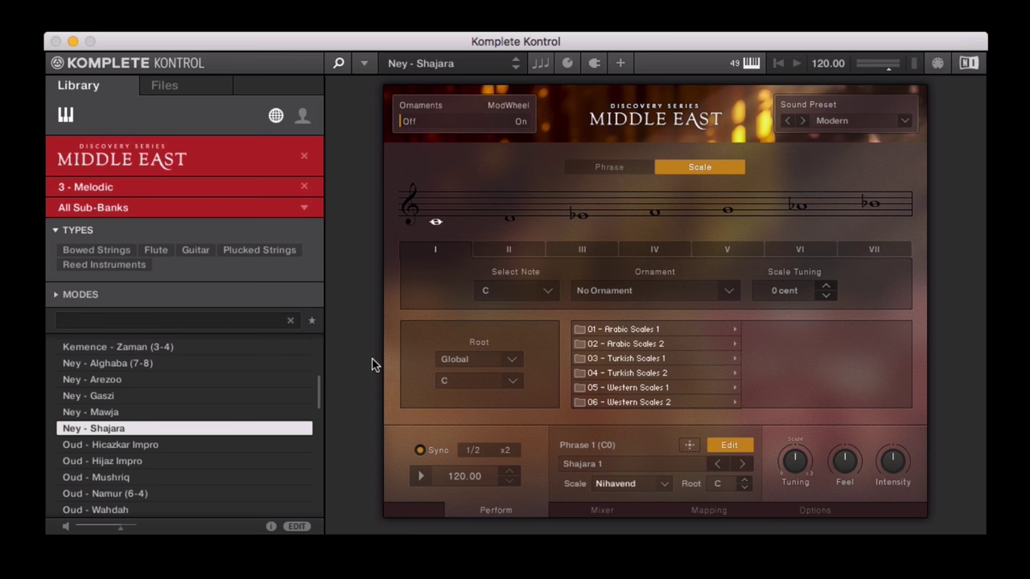
Set the Ney scale to Hijaz with the fifth degree at -53 cent, then switch to Chromatic
{"action": "left_click", "coordinate": [664, 487]}
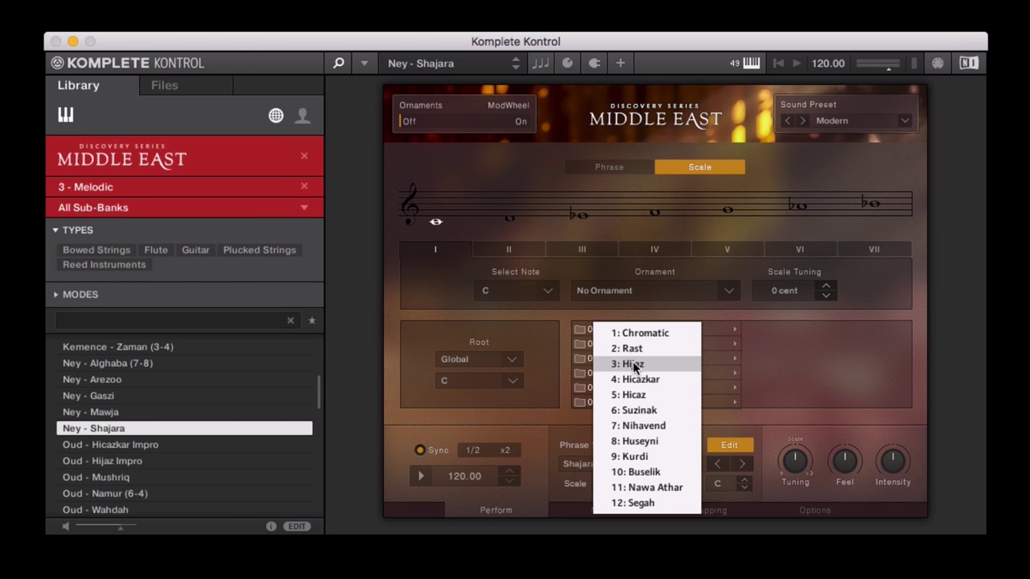
{"action": "left_click", "coordinate": [635, 366]}
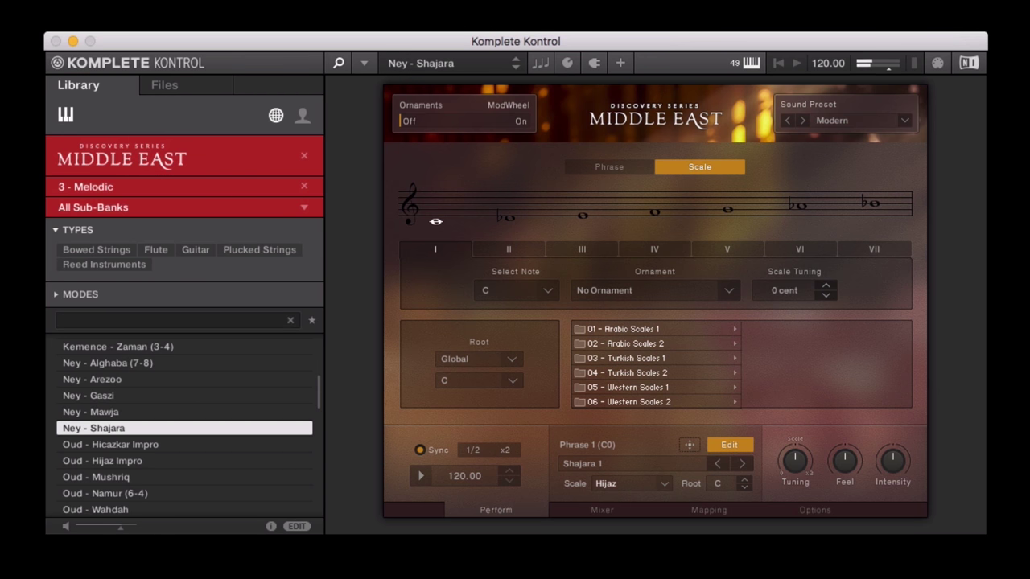
{"action": "left_click", "coordinate": [706, 248]}
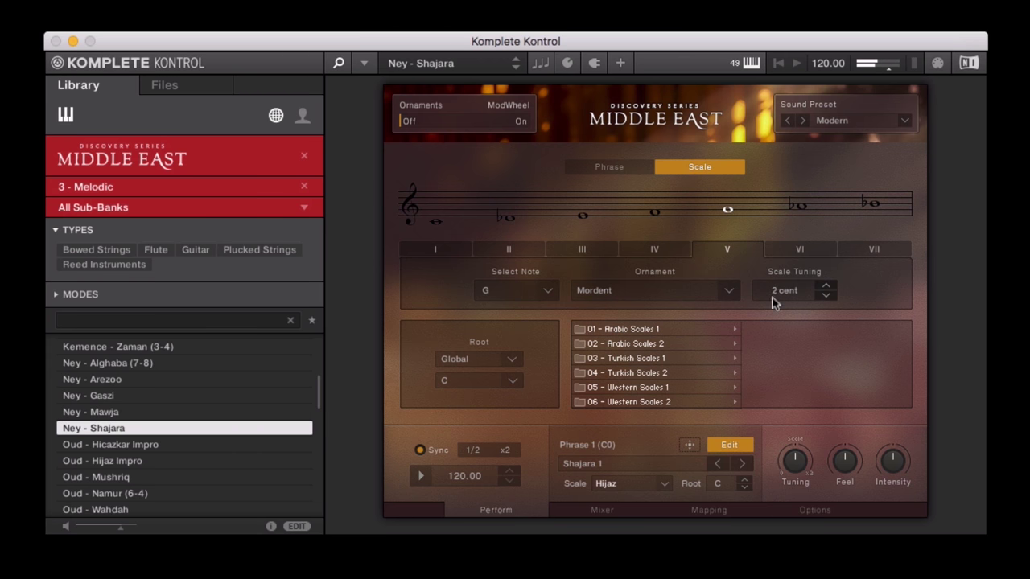
{"action": "left_click_drag", "start_coordinate": [771, 331], "coordinate": [771, 340]}
{"action": "left_click", "coordinate": [662, 485]}
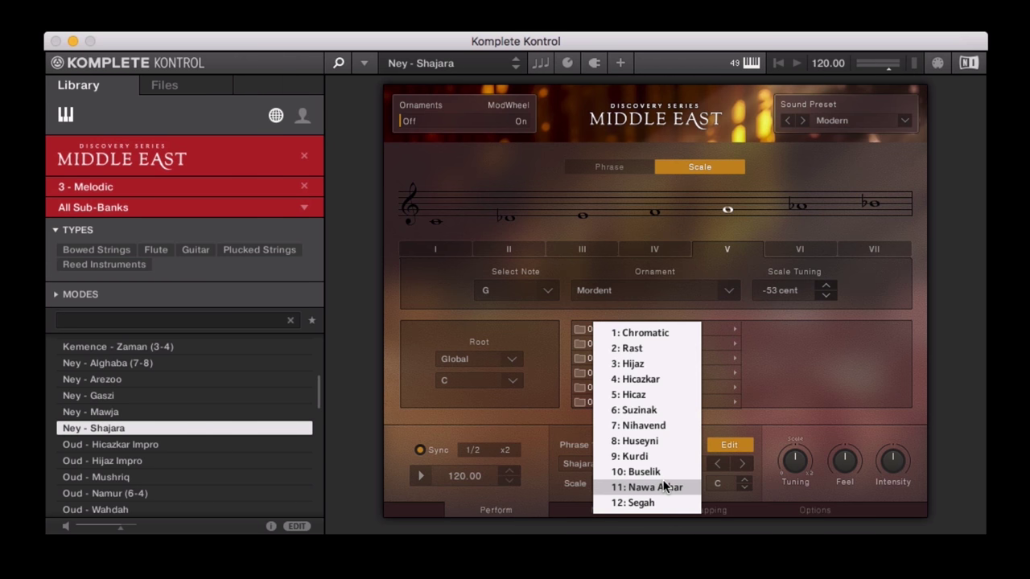
{"action": "left_click", "coordinate": [656, 336]}
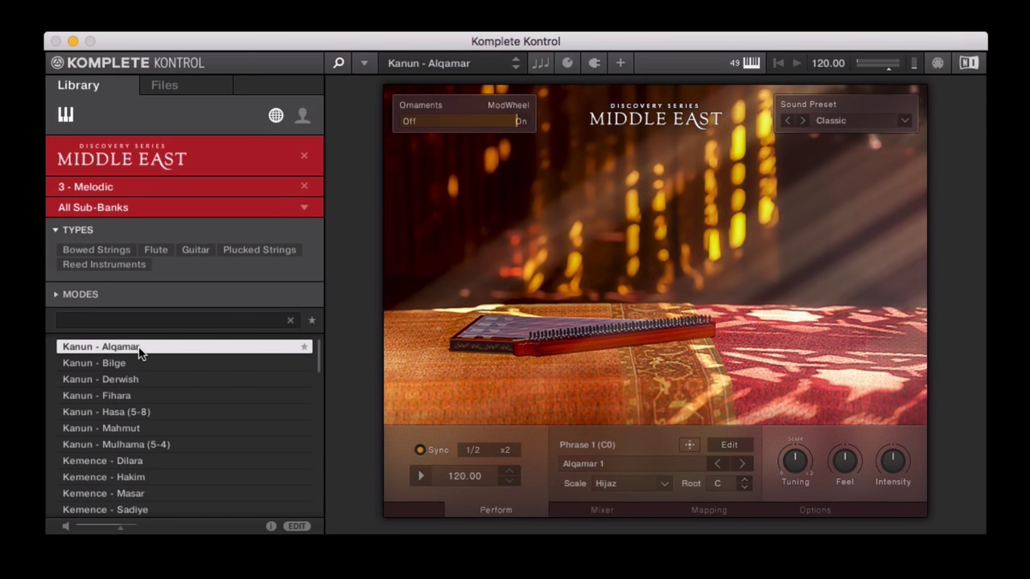
Give the Kanun seventh degree (B♭) the Fiske ornament and switch to the Phrase editor
{"action": "left_click", "coordinate": [731, 449]}
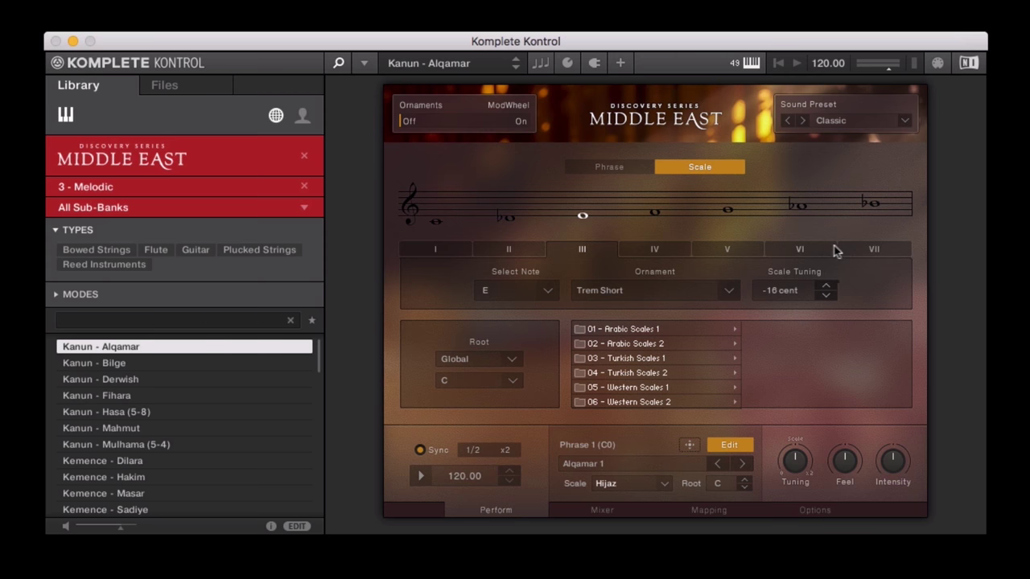
{"action": "left_click", "coordinate": [859, 252]}
{"action": "left_click", "coordinate": [728, 290]}
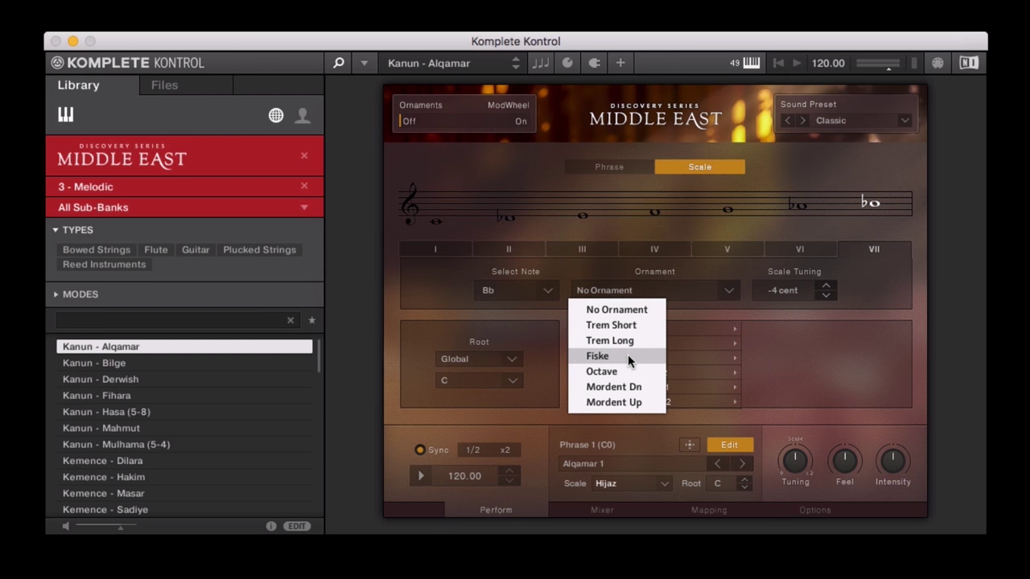
{"action": "left_click", "coordinate": [628, 354]}
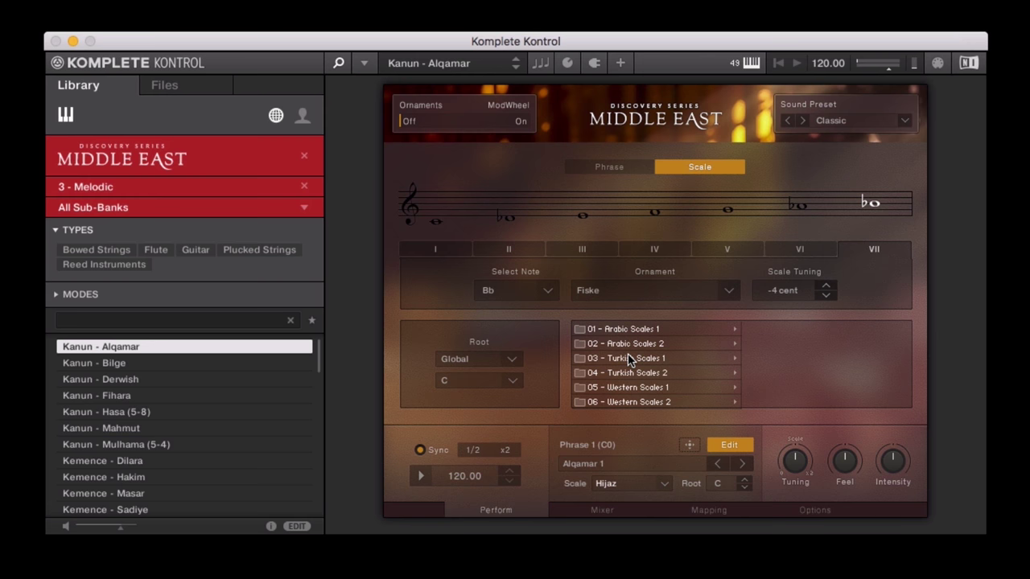
{"action": "left_click", "coordinate": [605, 166]}
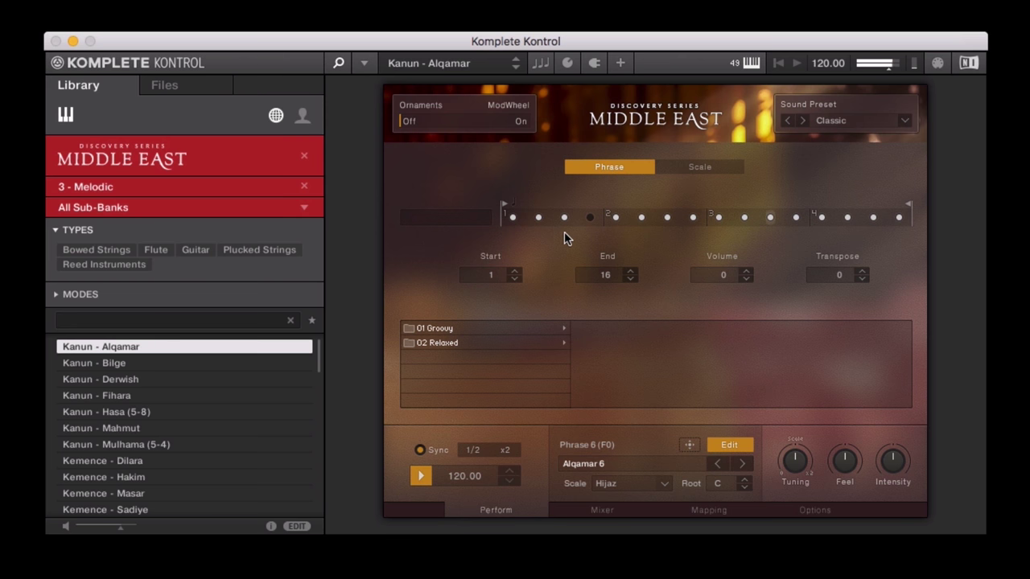
Make Alqamar 6 end at step 4 instead of 16 and transpose it up by 1
{"action": "left_click_drag", "start_coordinate": [604, 275], "coordinate": [589, 442]}
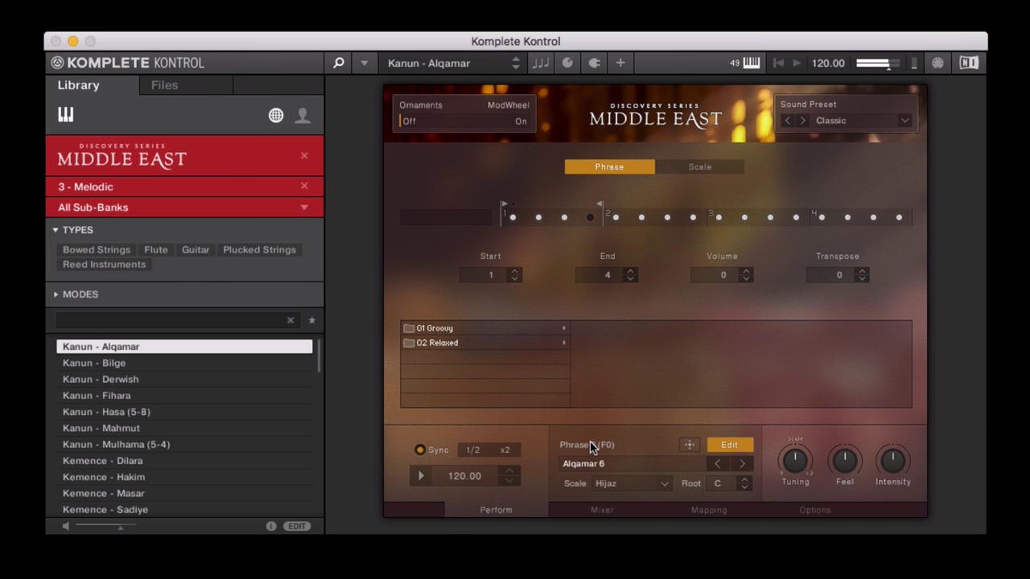
{"action": "left_click_drag", "start_coordinate": [852, 280], "coordinate": [848, 268]}
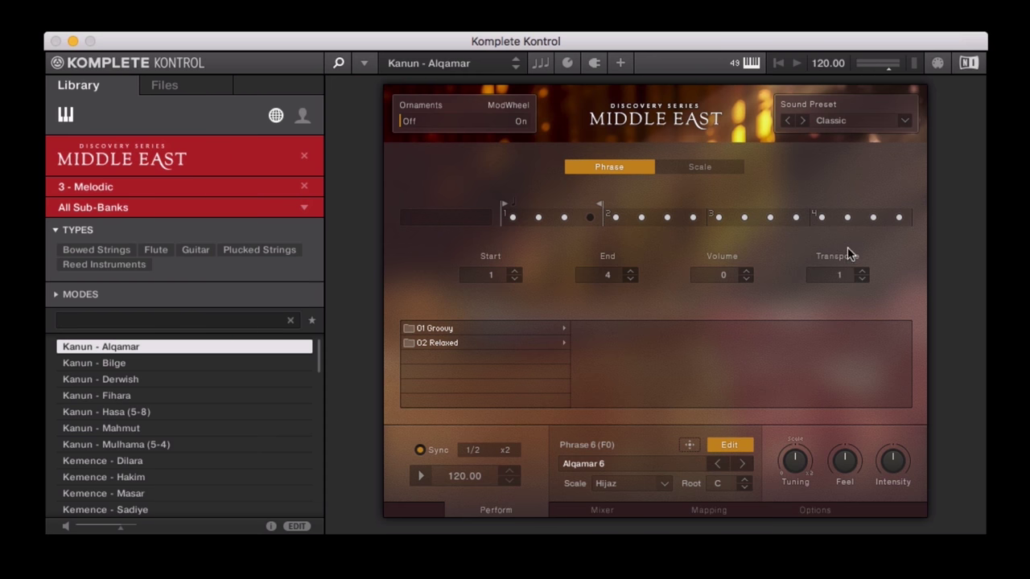